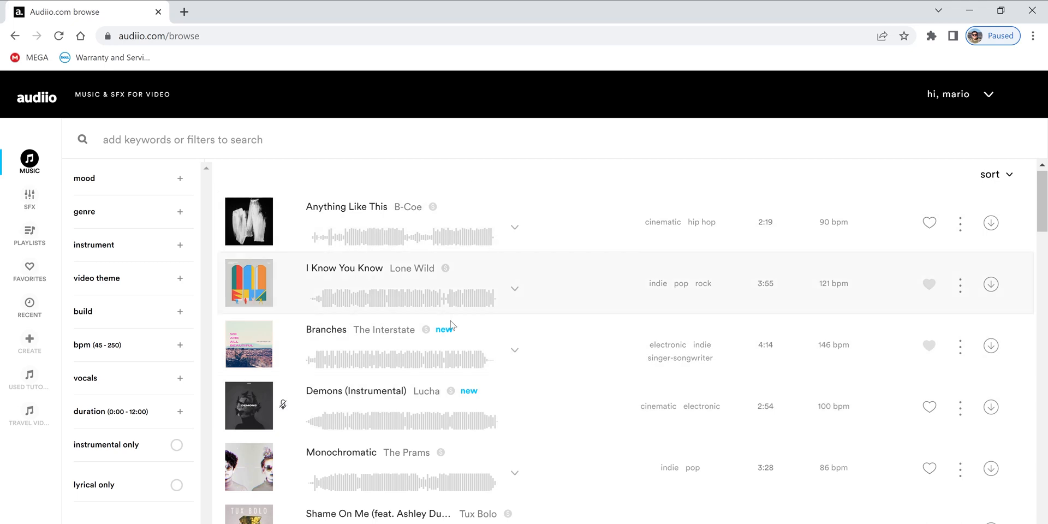
- Look through Audiio's music, sound effects and playlists sections and return to the music library
{"action": "scroll", "coordinate": [505, 305], "scroll_direction": "down", "scroll_amount": 12}
{"action": "scroll", "coordinate": [506, 308], "scroll_direction": "up", "scroll_amount": 15}
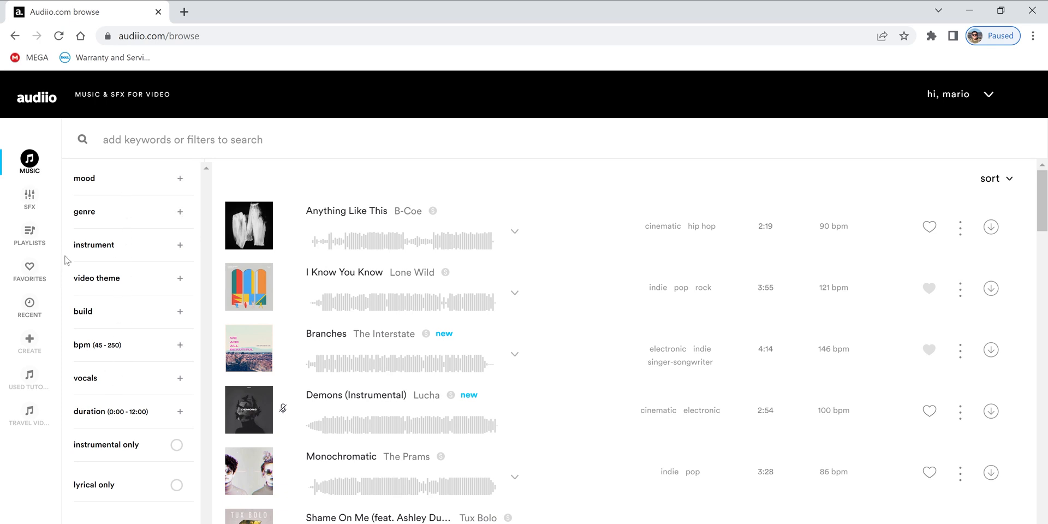
{"action": "left_click", "coordinate": [32, 210]}
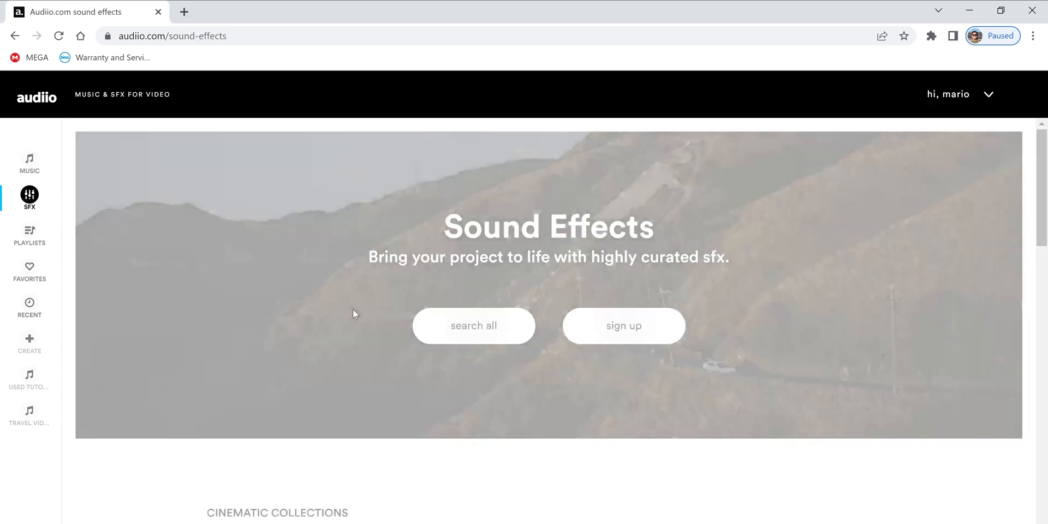
{"action": "scroll", "coordinate": [691, 494], "scroll_direction": "down", "scroll_amount": 12}
{"action": "scroll", "coordinate": [691, 494], "scroll_direction": "down", "scroll_amount": 5}
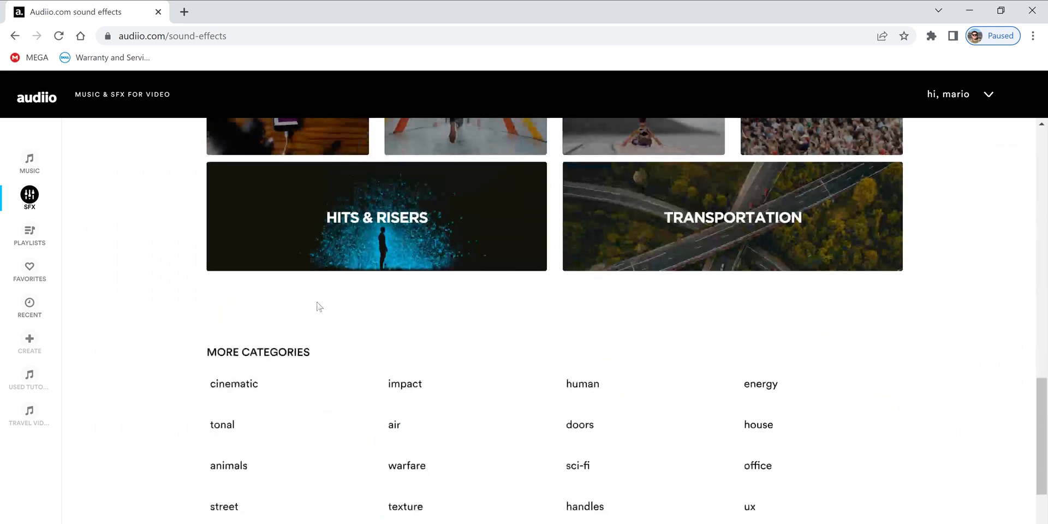
{"action": "left_click", "coordinate": [29, 234]}
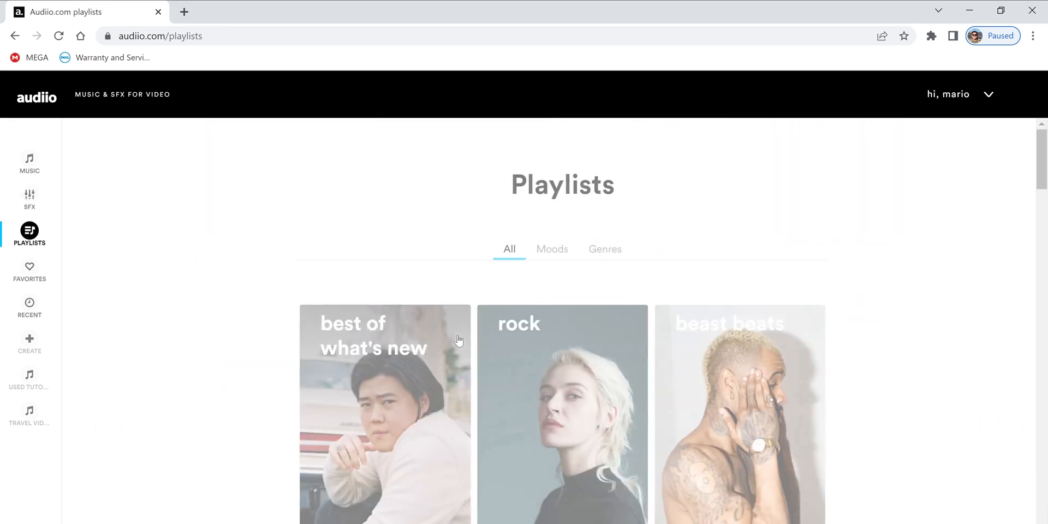
{"action": "scroll", "coordinate": [209, 281], "scroll_direction": "down", "scroll_amount": 10}
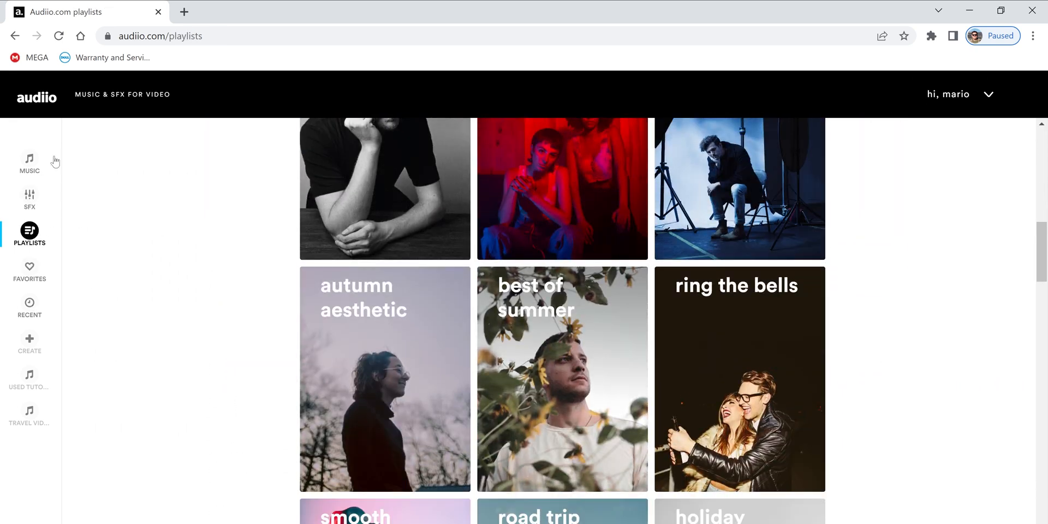
{"action": "left_click", "coordinate": [31, 158]}
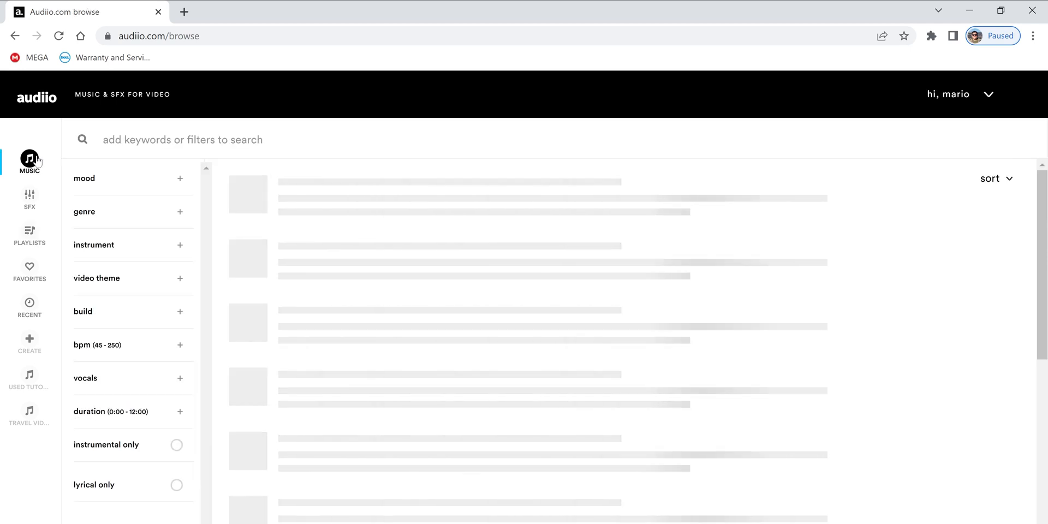
- Filter the music library by the cinematic genre and the epic and peaceful moods
{"action": "left_click", "coordinate": [99, 220]}
{"action": "left_click", "coordinate": [104, 349]}
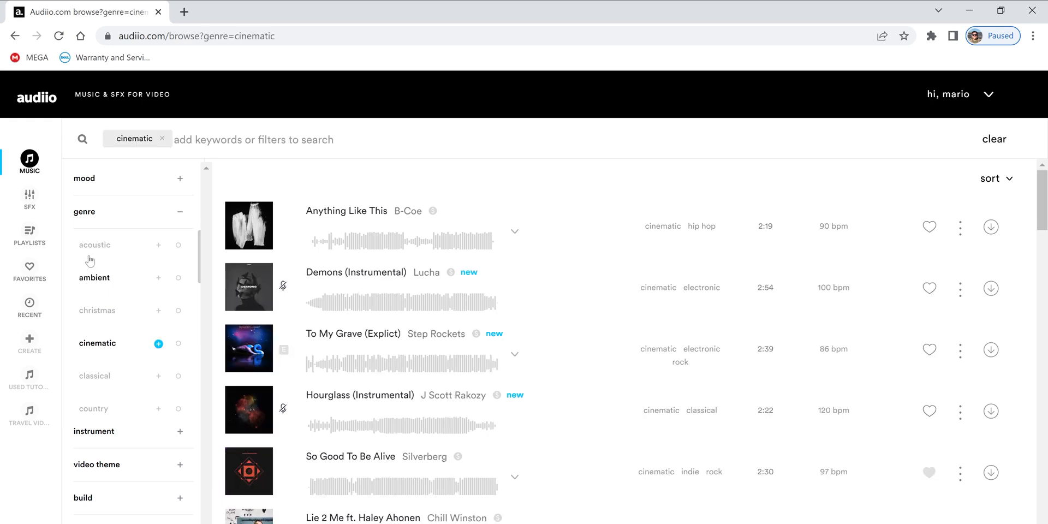
{"action": "left_click", "coordinate": [89, 180]}
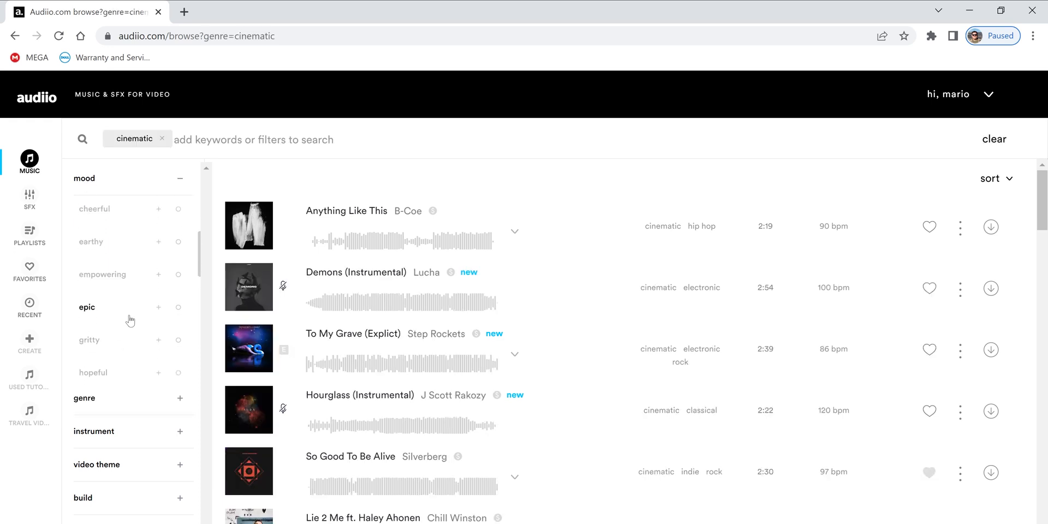
{"action": "left_click", "coordinate": [91, 310]}
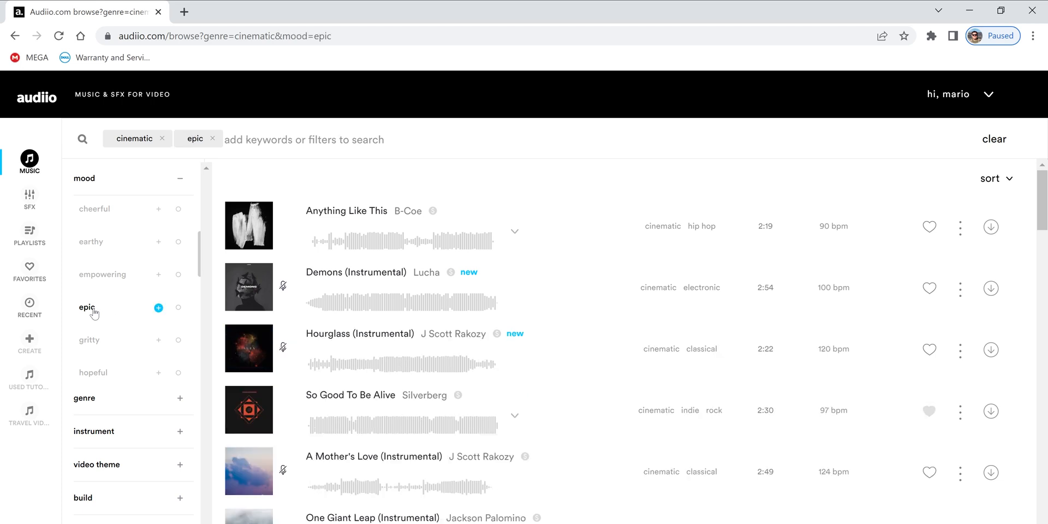
{"action": "scroll", "coordinate": [109, 289], "scroll_direction": "down", "scroll_amount": 2}
{"action": "scroll", "coordinate": [109, 289], "scroll_direction": "down", "scroll_amount": 1}
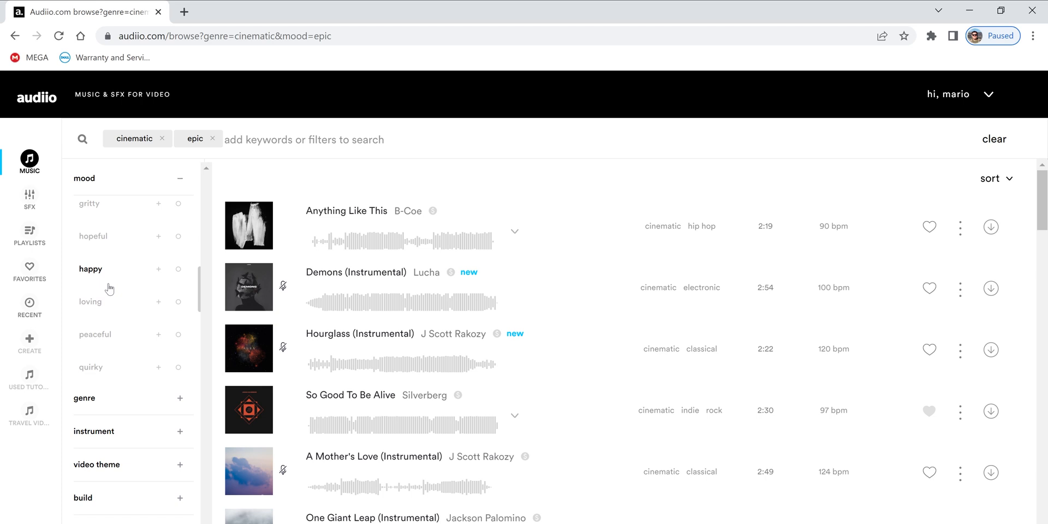
{"action": "scroll", "coordinate": [109, 288], "scroll_direction": "down", "scroll_amount": 2}
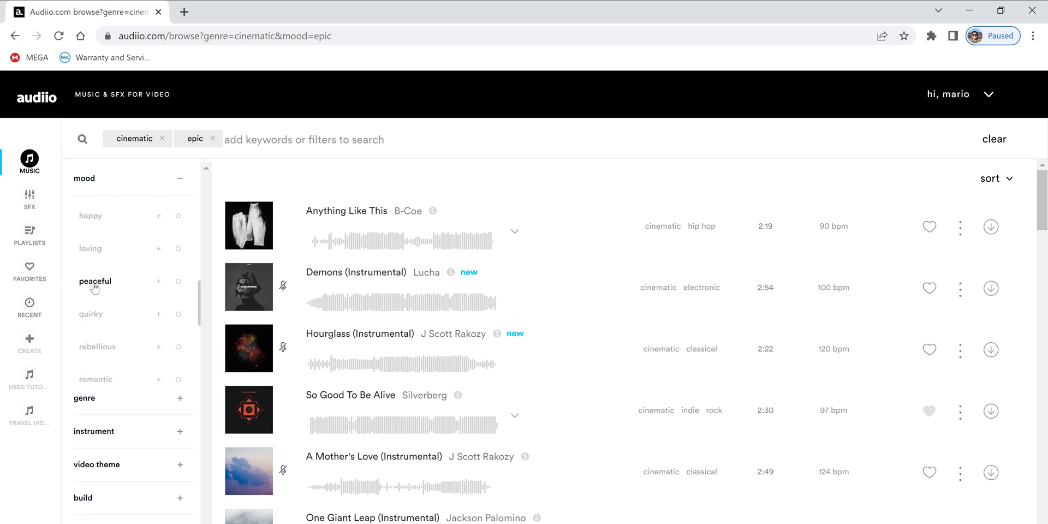
{"action": "left_click", "coordinate": [94, 282]}
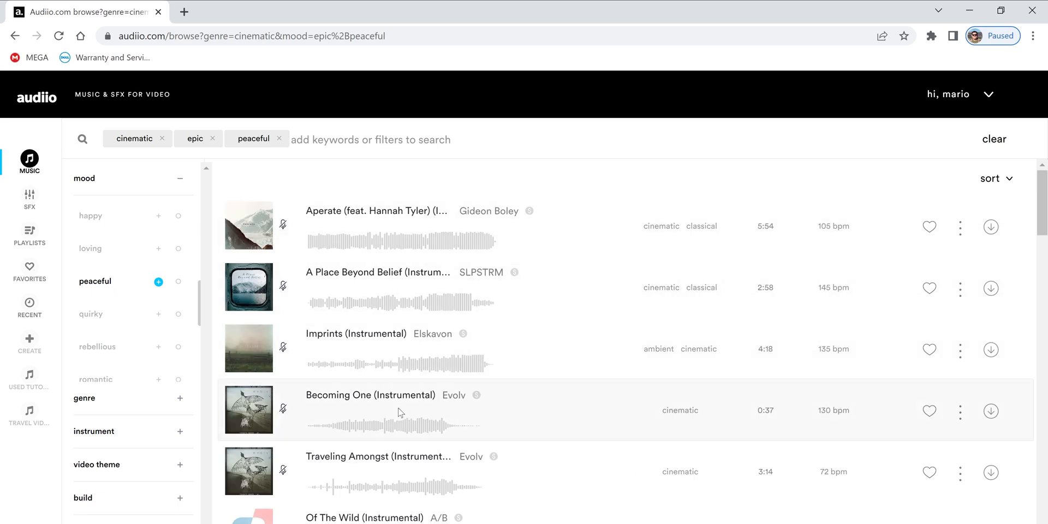
- Start downloading the track Currents, setting its license project type to short / feature film and choosing a distribution option
{"action": "scroll", "coordinate": [400, 412], "scroll_direction": "down", "scroll_amount": 20}
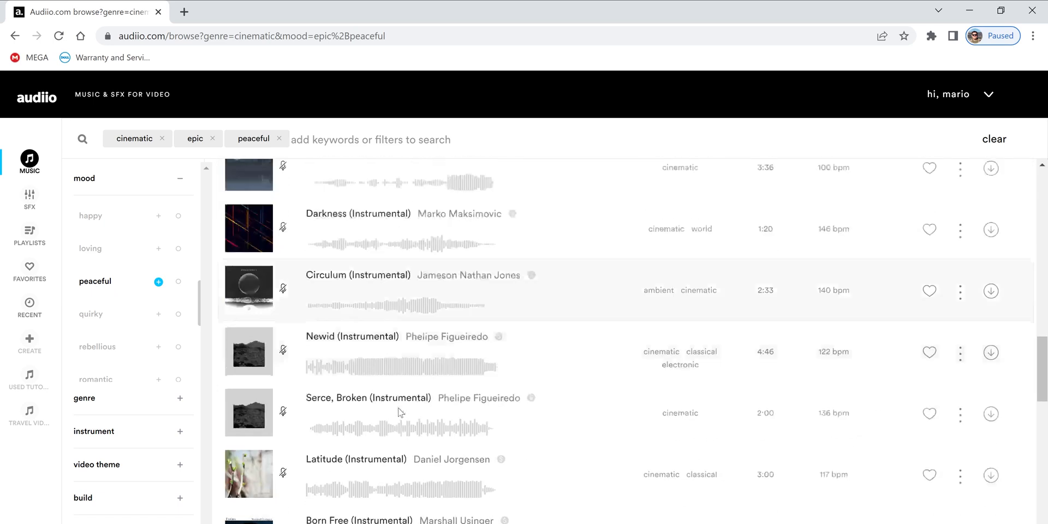
{"action": "scroll", "coordinate": [400, 412], "scroll_direction": "down", "scroll_amount": 2}
{"action": "scroll", "coordinate": [401, 412], "scroll_direction": "up", "scroll_amount": 15}
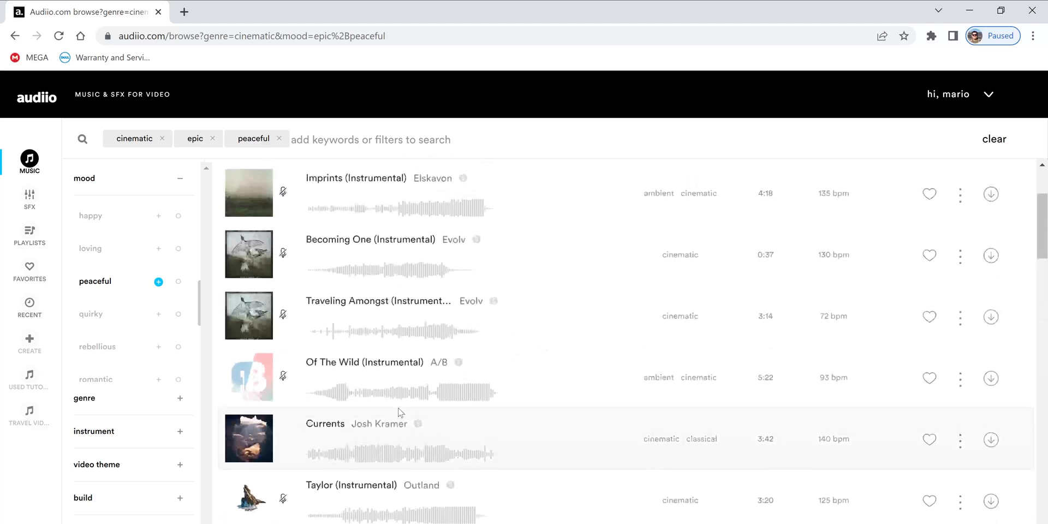
{"action": "scroll", "coordinate": [400, 412], "scroll_direction": "down", "scroll_amount": 2}
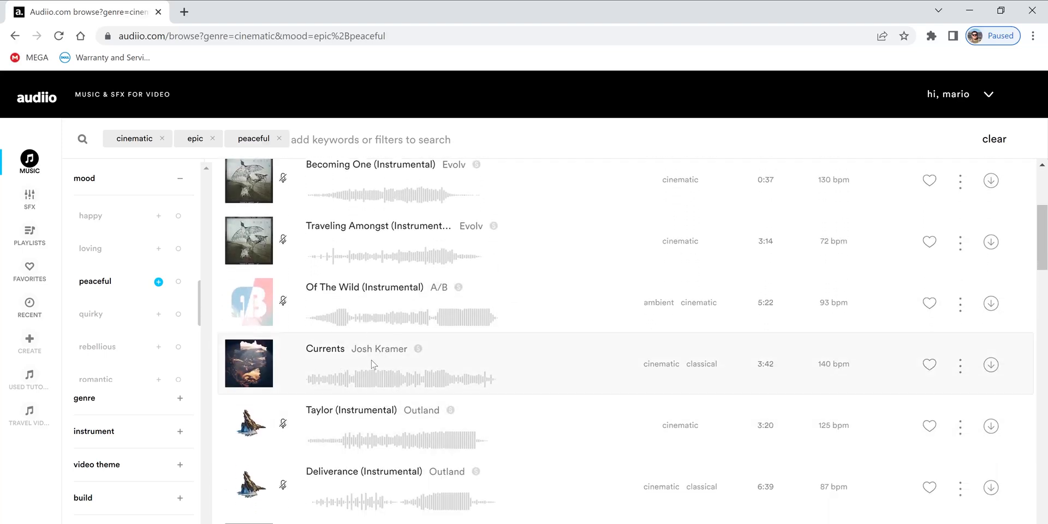
{"action": "left_click", "coordinate": [992, 366]}
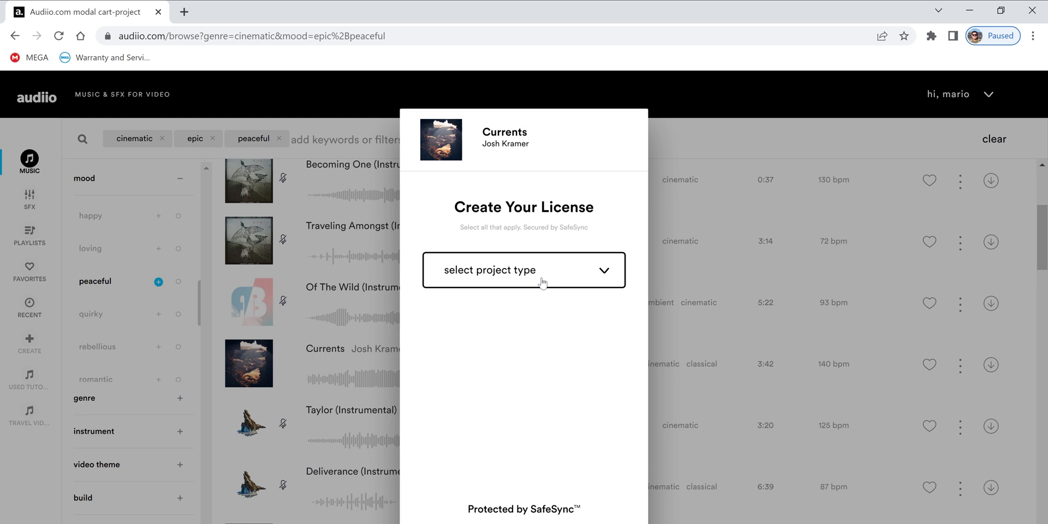
{"action": "left_click", "coordinate": [542, 282]}
{"action": "left_click", "coordinate": [489, 350]}
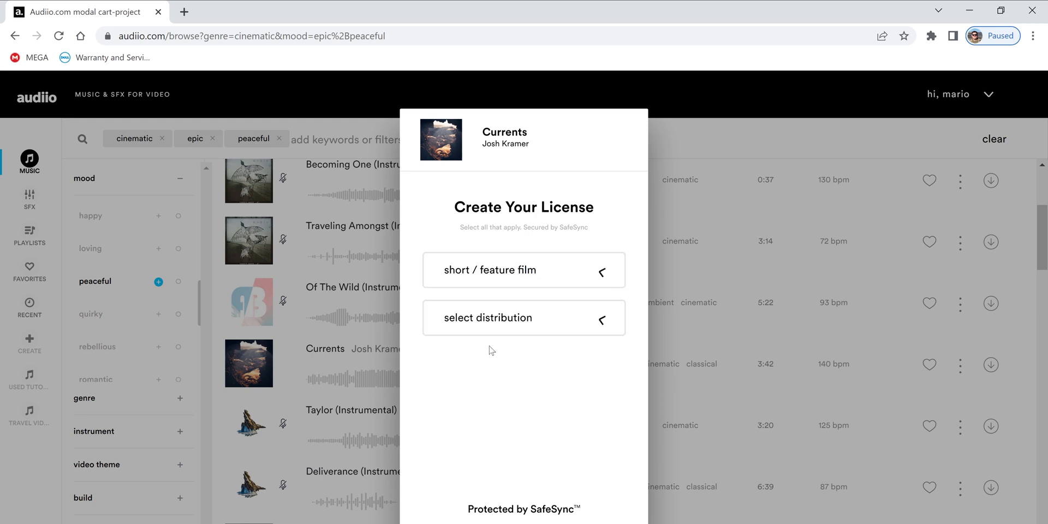
{"action": "left_click", "coordinate": [510, 330]}
{"action": "left_click", "coordinate": [467, 359]}
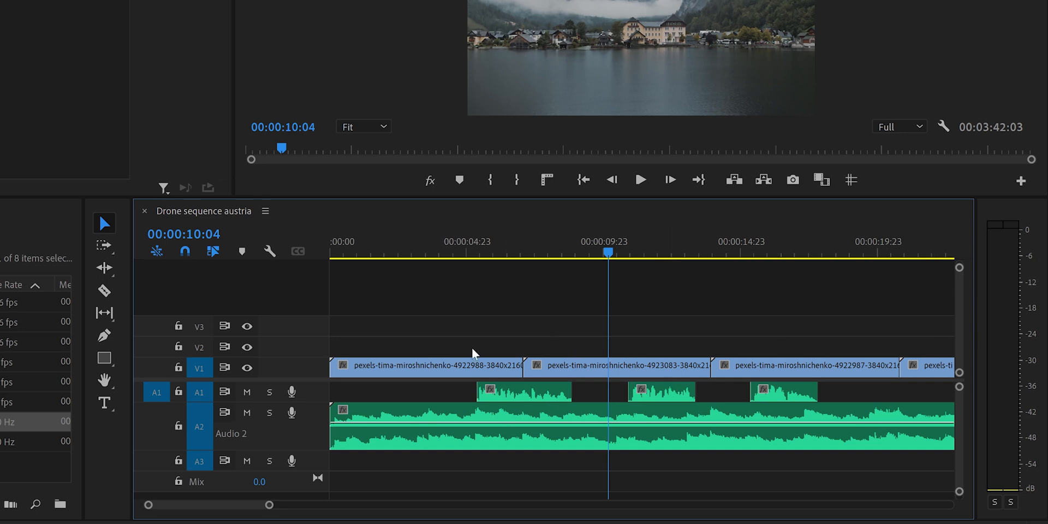
- Switch to Premiere Pro and play the Drone sequence austria from 00:00:04:12 through the first voice clip to hear the audio balance
{"action": "left_click", "coordinate": [498, 237]}
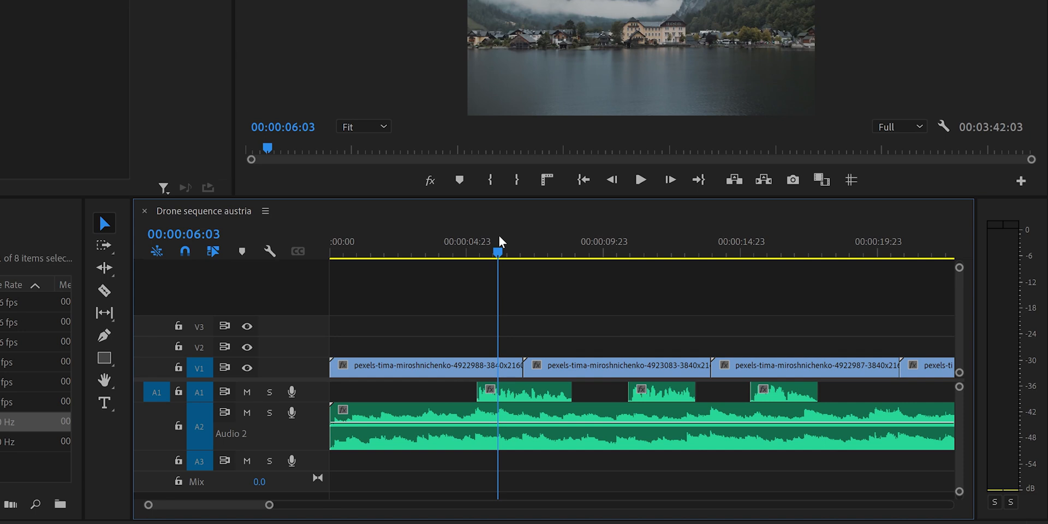
{"action": "left_click", "coordinate": [455, 247]}
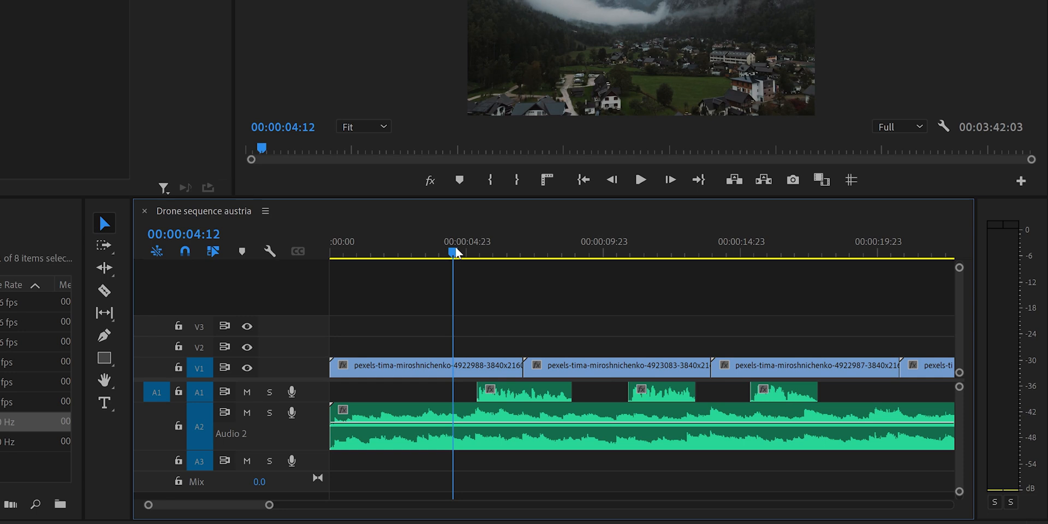
{"action": "key", "text": "space"}
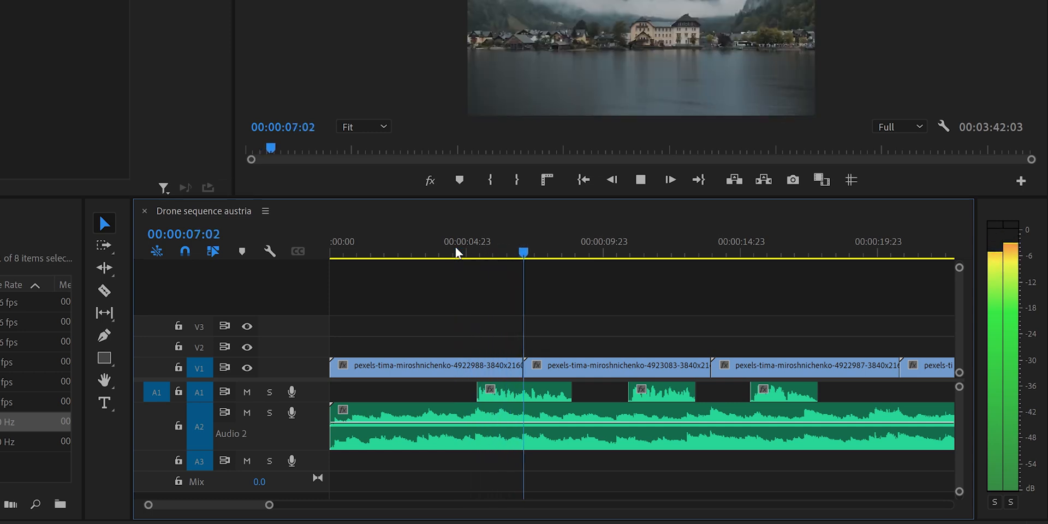
{"action": "key", "text": "space"}
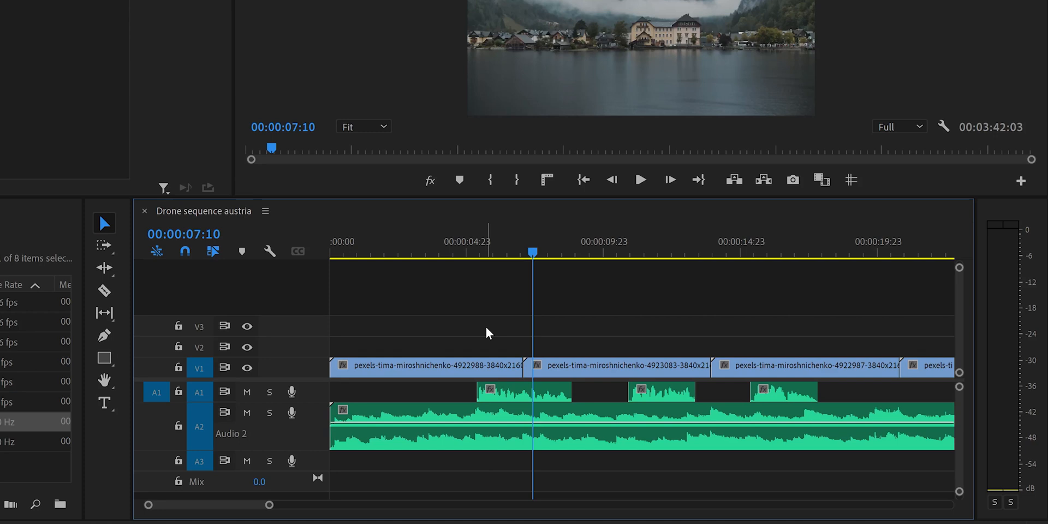
- Add four volume keyframes to the A2 music with the Pen tool, two around each end of the first voice clip
{"action": "left_click_drag", "start_coordinate": [269, 504], "coordinate": [244, 513]}
{"action": "key", "text": "p"}
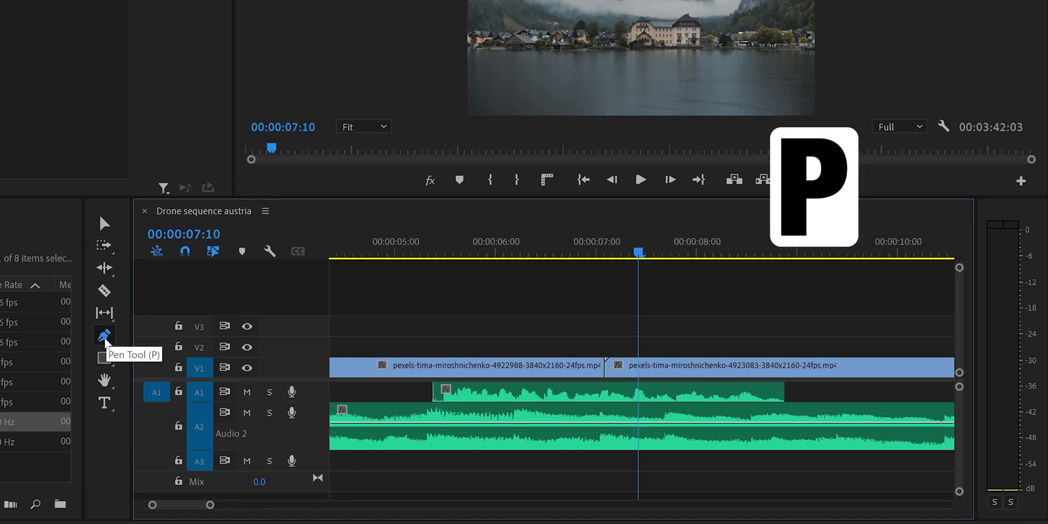
{"action": "left_click", "coordinate": [418, 423]}
{"action": "left_click", "coordinate": [438, 423]}
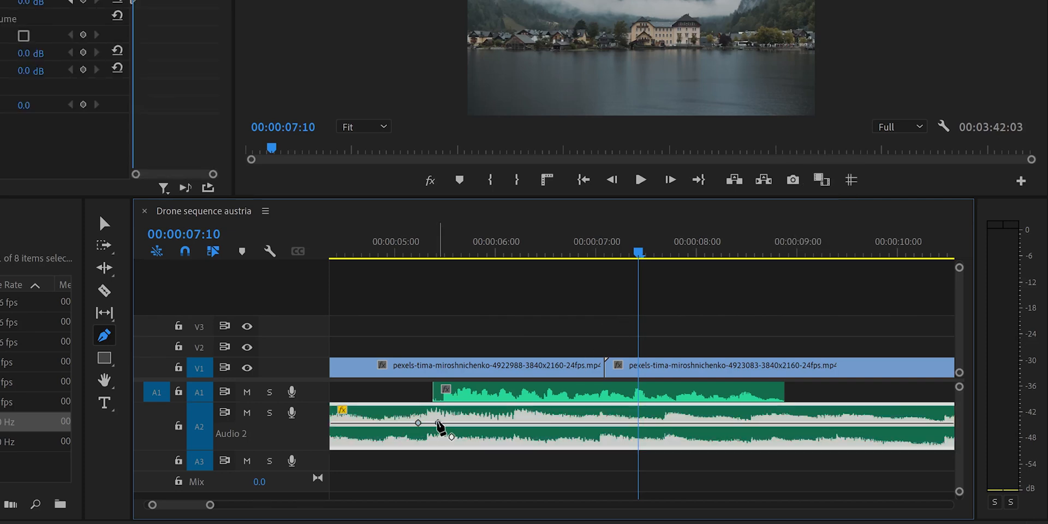
{"action": "left_click", "coordinate": [802, 423]}
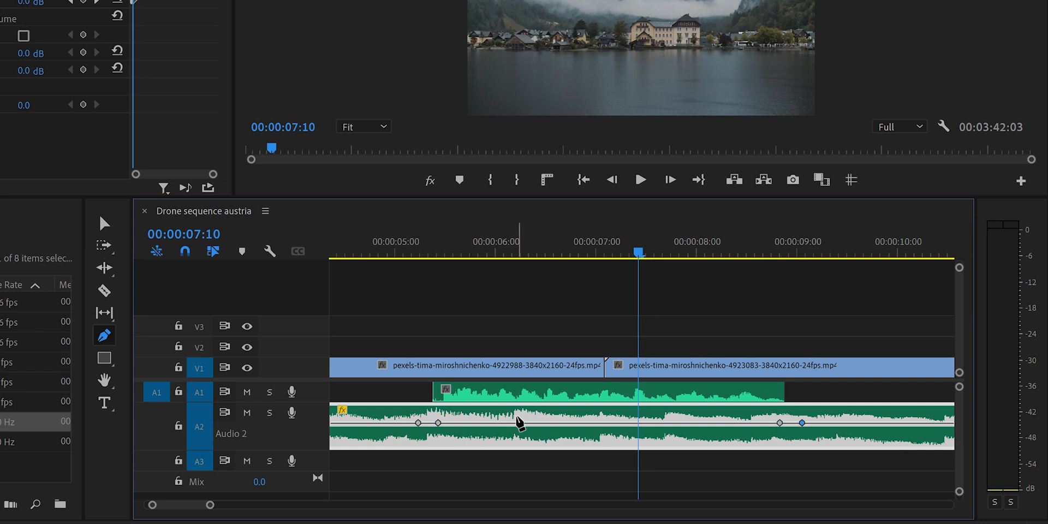
{"action": "key", "text": "v"}
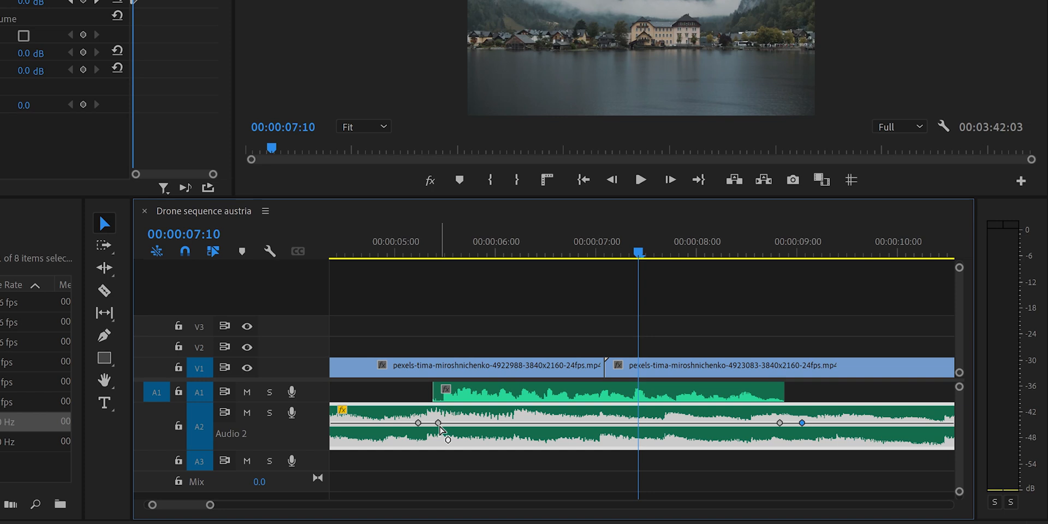
- Lower the first inner music keyframe to about -20.4 dB and the second inner keyframe to a similar level
{"action": "left_click_drag", "start_coordinate": [439, 427], "coordinate": [438, 436]}
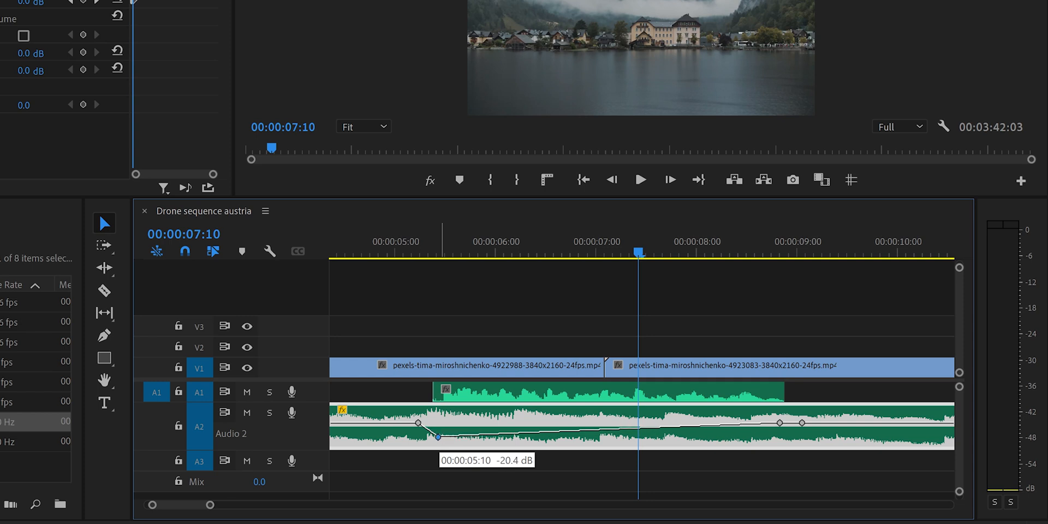
{"action": "left_click", "coordinate": [780, 423]}
{"action": "left_click_drag", "start_coordinate": [781, 425], "coordinate": [784, 437]}
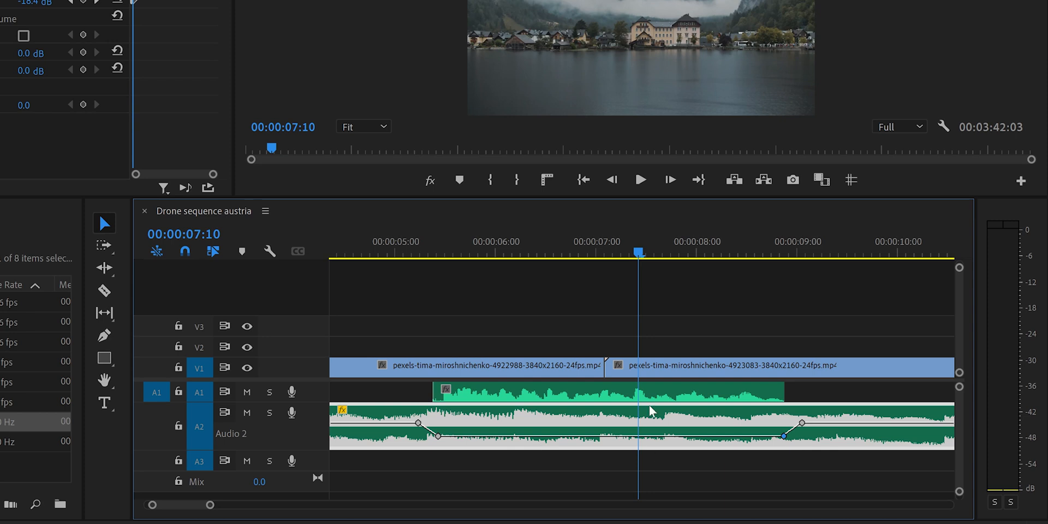
- Play the lowered music section under the first voice clip from 00:00:05:04
{"action": "left_click", "coordinate": [412, 251]}
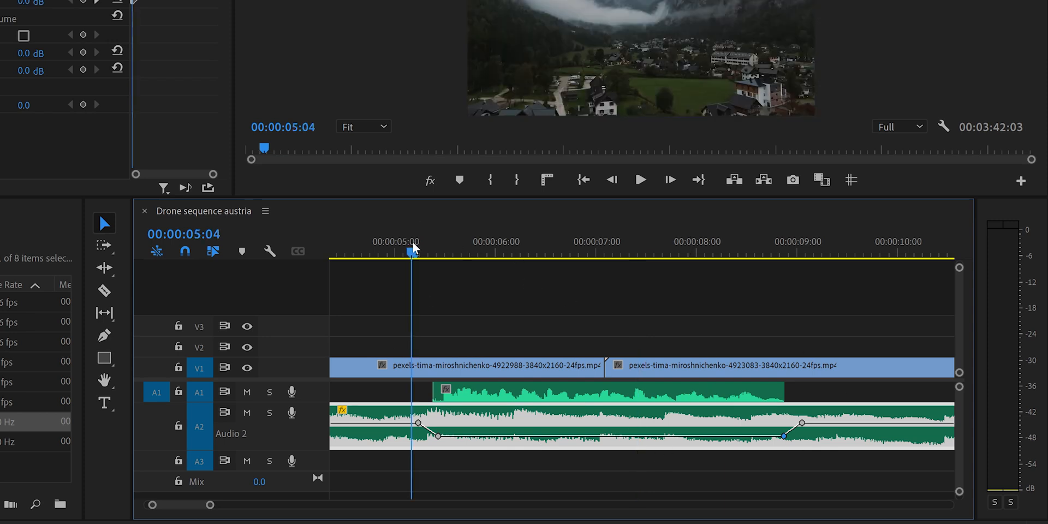
{"action": "key", "text": "space"}
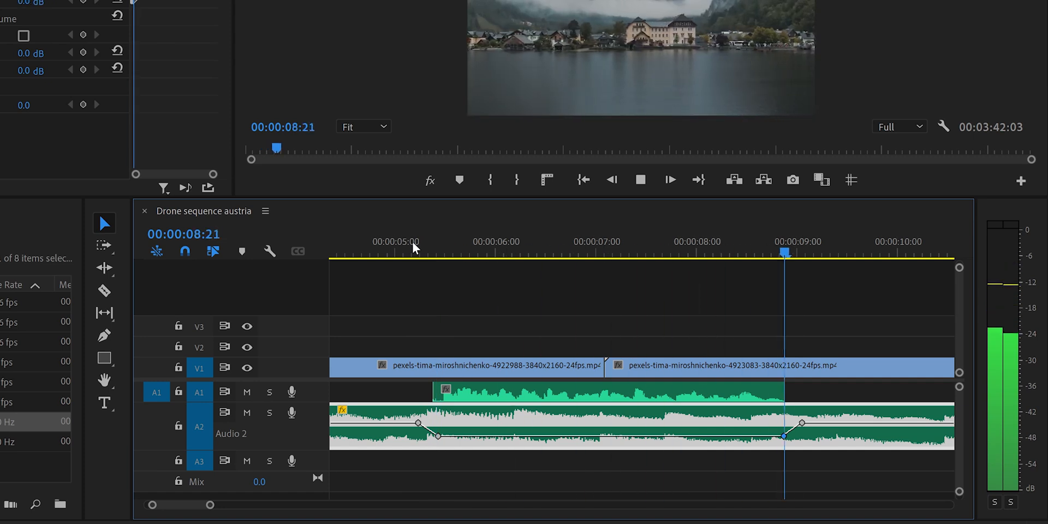
{"action": "key", "text": "space"}
{"action": "scroll", "coordinate": [484, 329], "scroll_direction": "down", "scroll_amount": 5}
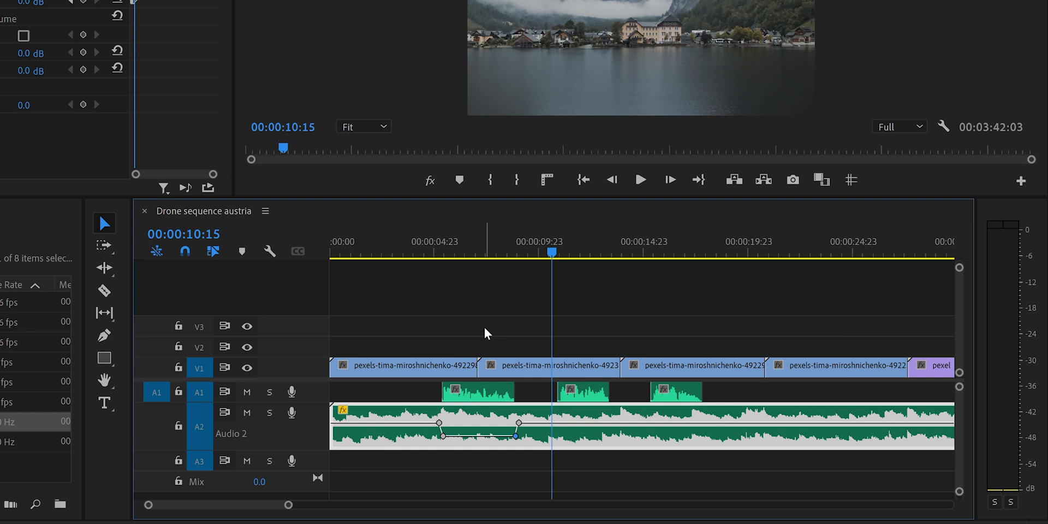
- Undo the volume keyframes on the A2 music clip and deselect it
{"action": "key", "text": "ctrl+z"}
{"action": "key", "text": "ctrl+z"}
{"action": "key", "text": "ctrl+z"}
{"action": "key", "text": "ctrl+z"}
{"action": "key", "text": "ctrl+z"}
{"action": "left_click", "coordinate": [465, 321]}
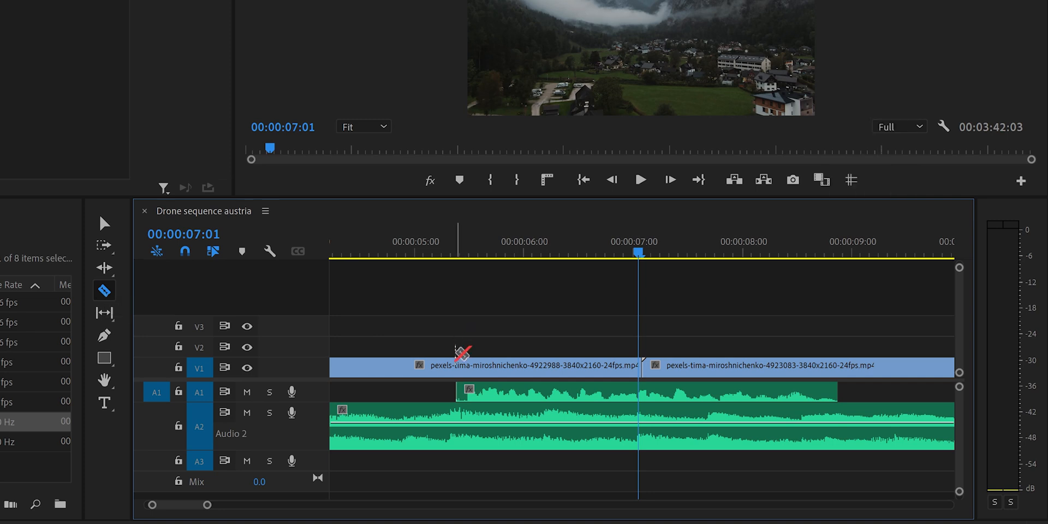
- Cut the A2 music just before and just after the first voice clip and lower the middle segment's volume to about -20.3 dB
{"action": "left_click", "coordinate": [447, 429]}
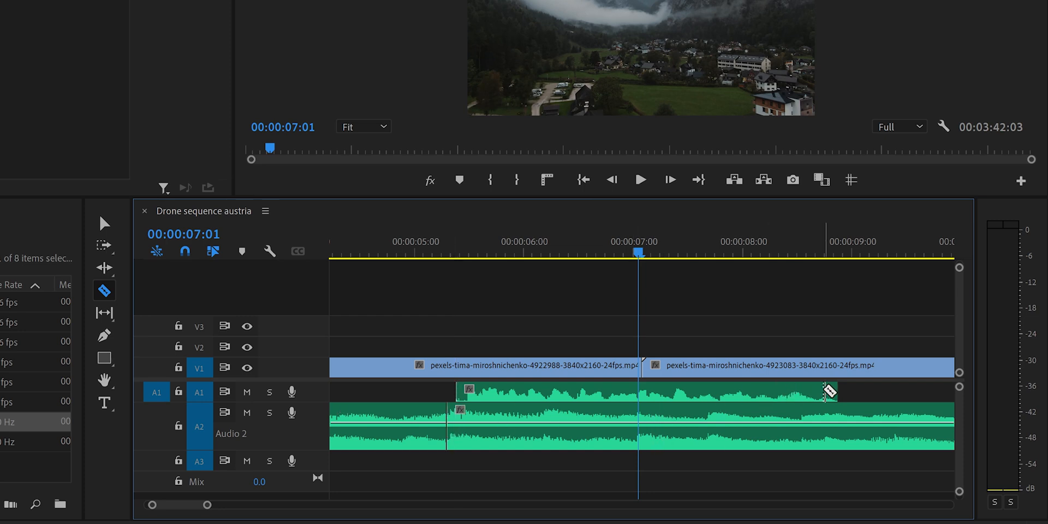
{"action": "left_click", "coordinate": [847, 433]}
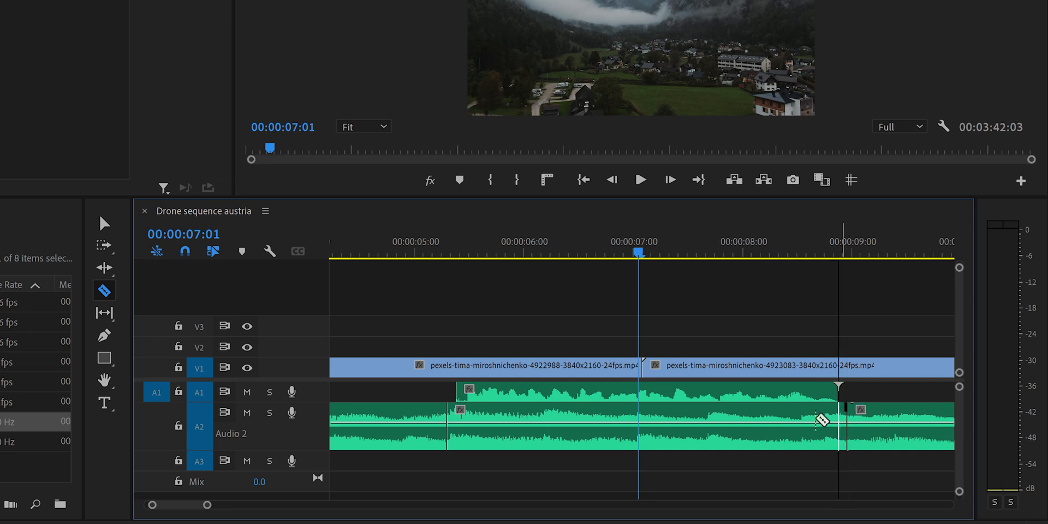
{"action": "key", "text": "v"}
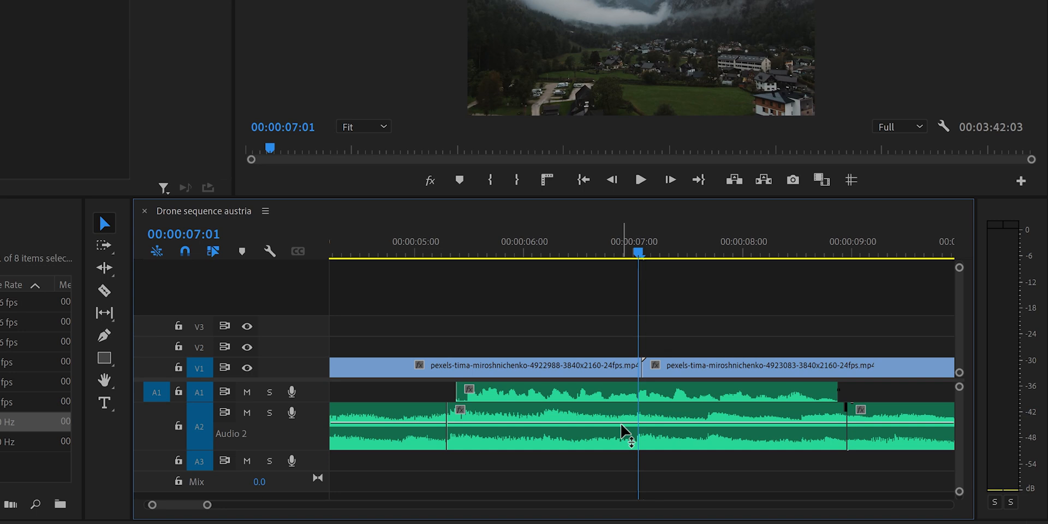
{"action": "left_click_drag", "start_coordinate": [621, 423], "coordinate": [621, 435]}
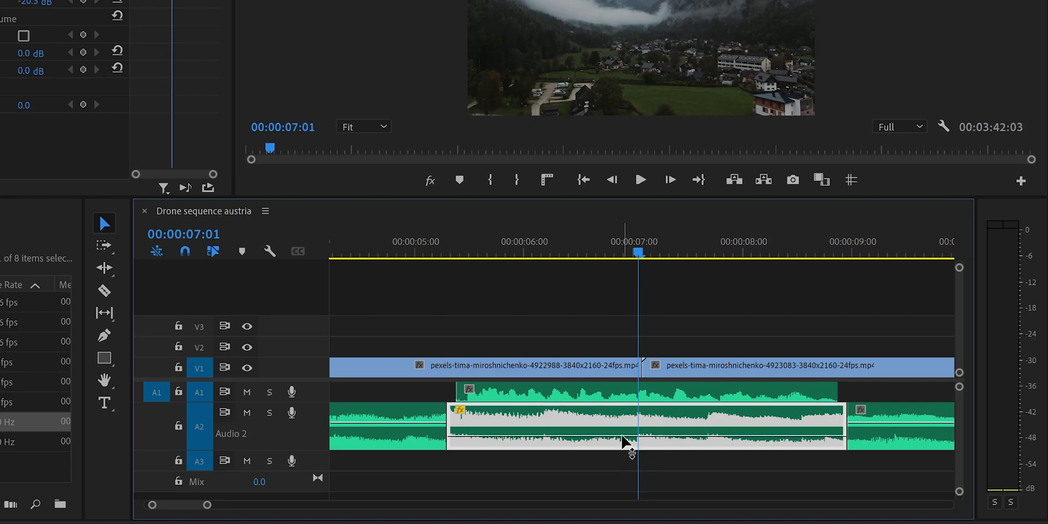
- Apply the default audio transition at both cuts around the lowered A2 music segment
{"action": "left_click", "coordinate": [435, 462]}
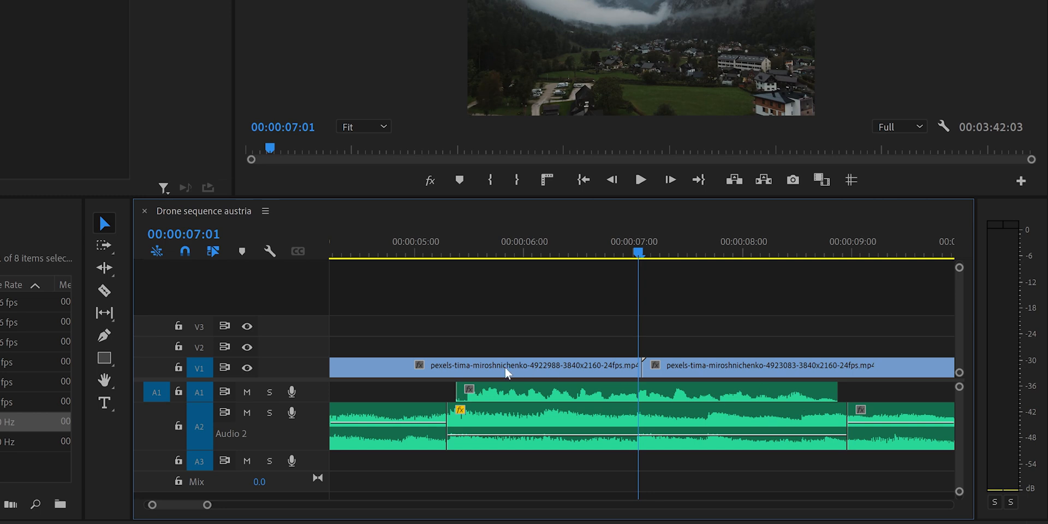
{"action": "right_click", "coordinate": [450, 415]}
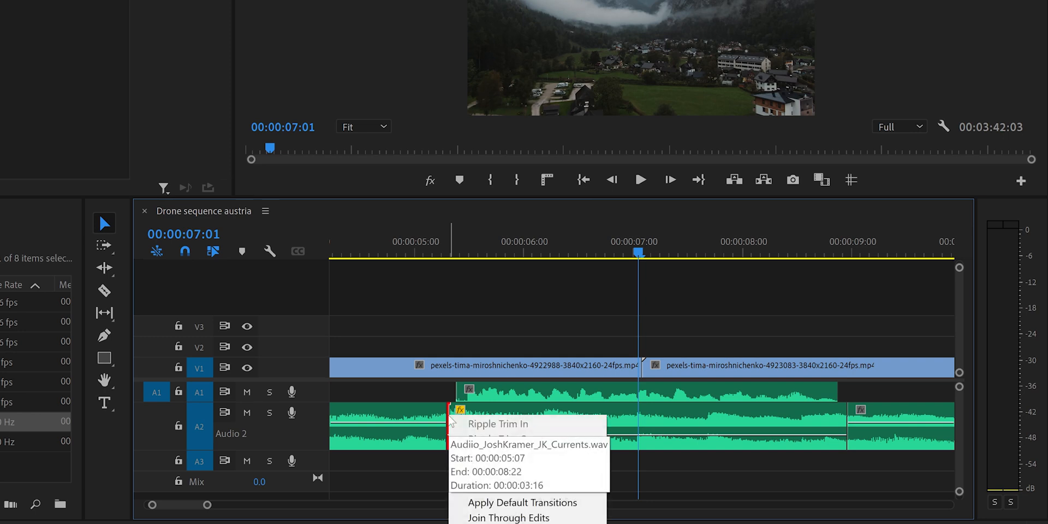
{"action": "left_click", "coordinate": [509, 503]}
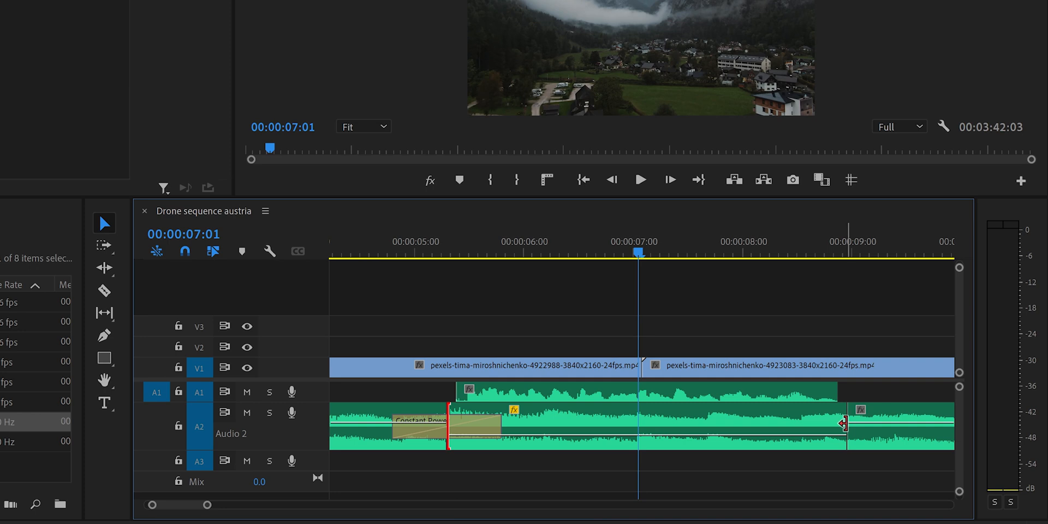
{"action": "right_click", "coordinate": [844, 421]}
{"action": "left_click", "coordinate": [907, 505]}
- Play the sequence from the start of the first audio transition through the second one
{"action": "left_click", "coordinate": [391, 252]}
{"action": "mouse_move", "coordinate": [391, 251]}
{"action": "left_mouse_down"}
{"action": "mouse_move", "coordinate": [299, 249]}
{"action": "mouse_move", "coordinate": [387, 252]}
{"action": "left_mouse_up"}
{"action": "key", "text": "space"}
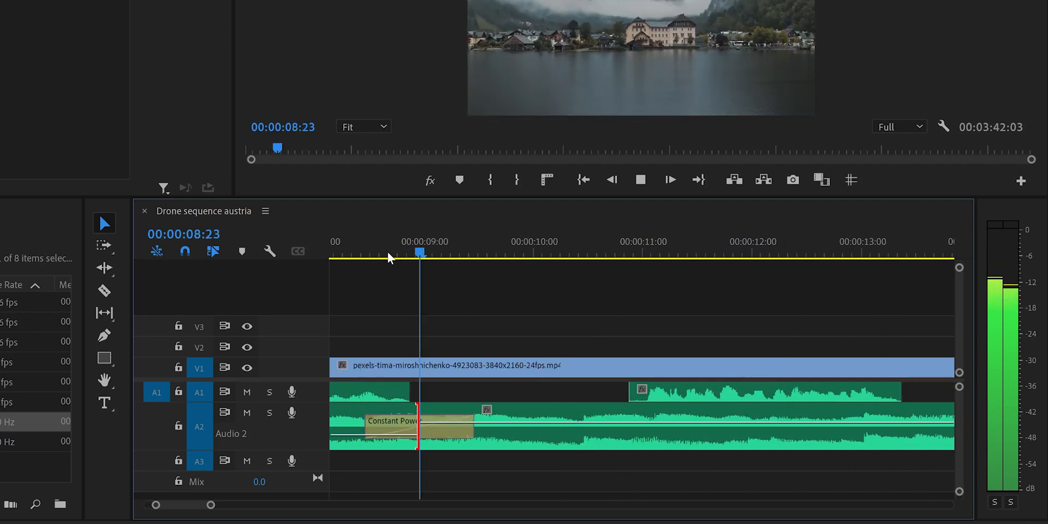
{"action": "key", "text": "space"}
- Undo the audio transitions, the lowered volume and the cuts on the A2 music
{"action": "left_click_drag", "start_coordinate": [210, 505], "coordinate": [286, 505]}
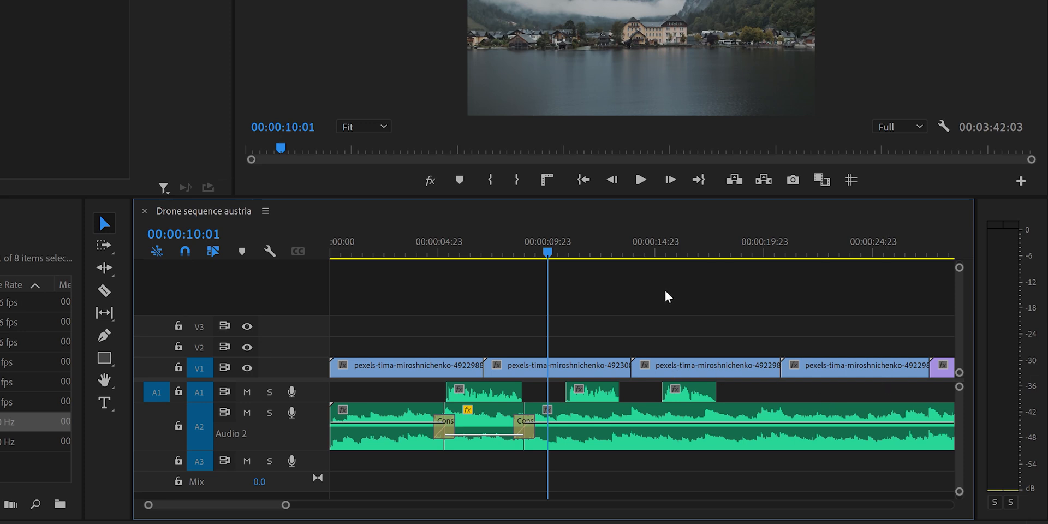
{"action": "key", "text": "ctrl+z"}
{"action": "key", "text": "ctrl+z"}
{"action": "key", "text": "ctrl+z"}
{"action": "key", "text": "ctrl+z"}
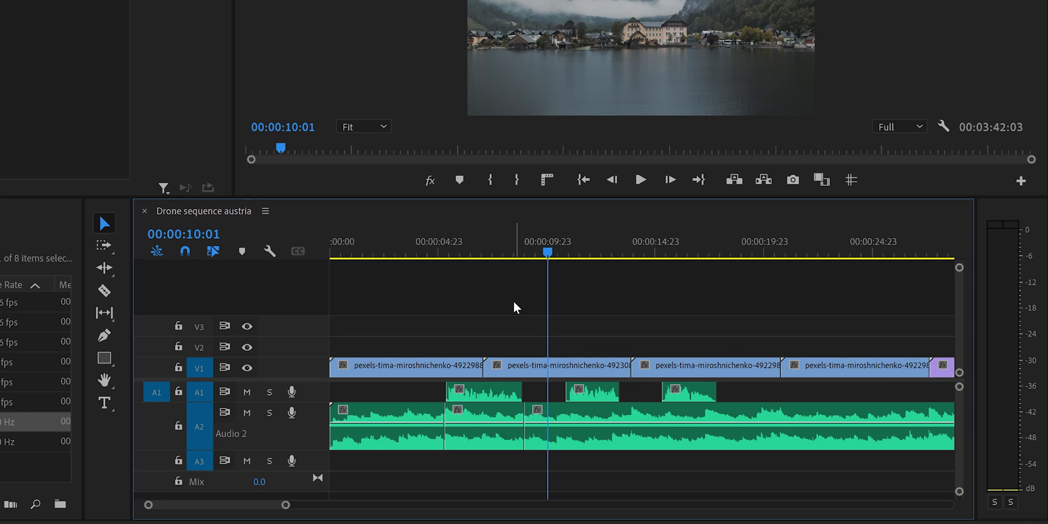
{"action": "key", "text": "ctrl+z"}
{"action": "key", "text": "ctrl+z"}
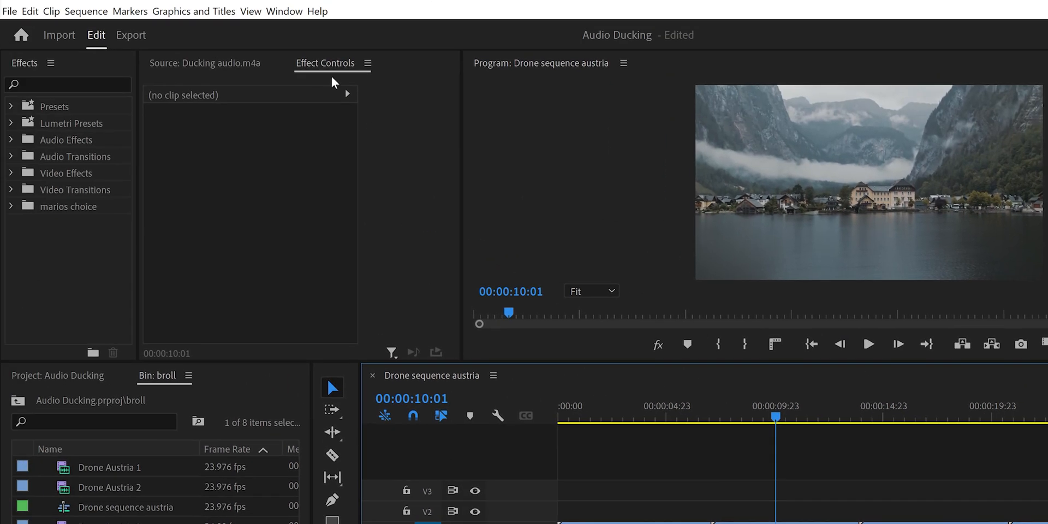
- Show the Essential Sound panel and rearrange the workspace so the timeline area is wider
{"action": "left_click", "coordinate": [294, 16]}
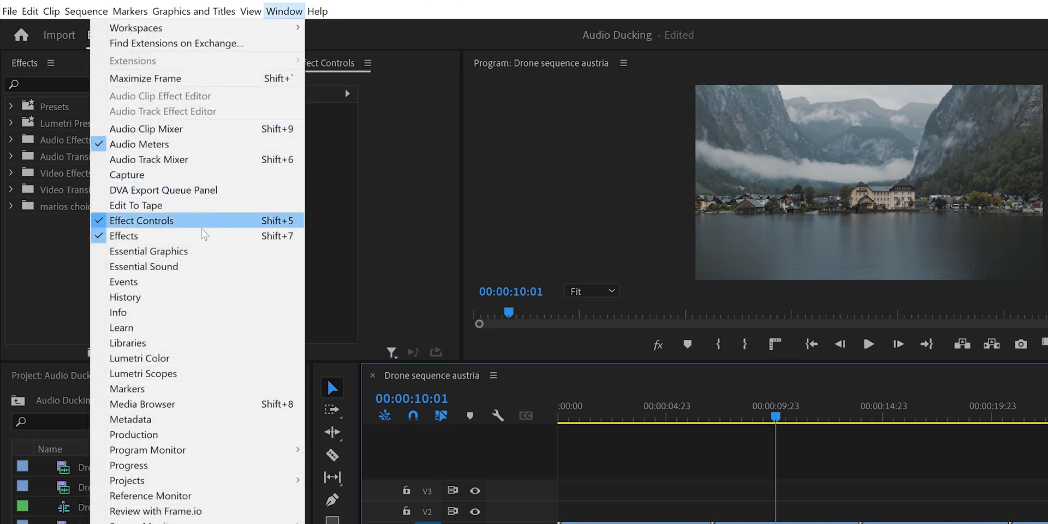
{"action": "left_click", "coordinate": [199, 267]}
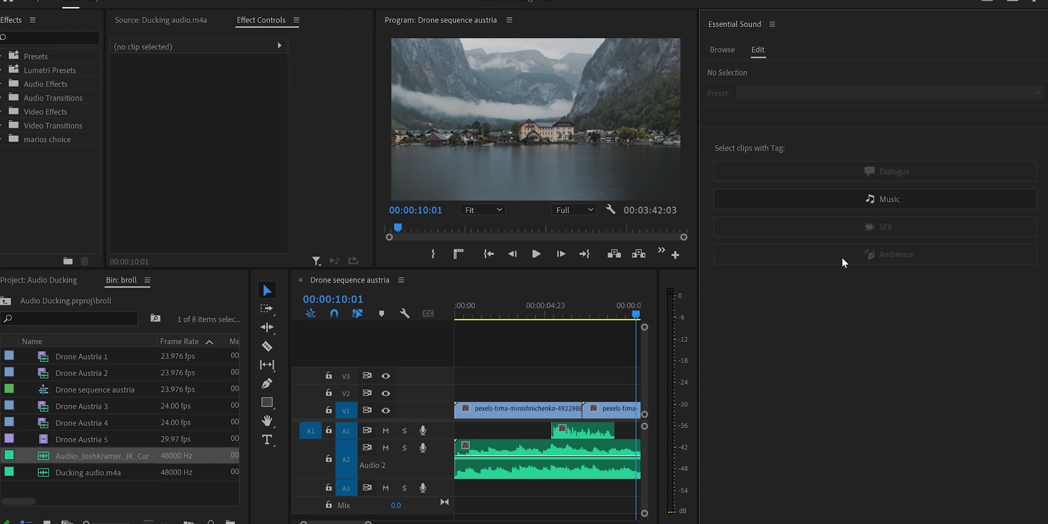
{"action": "left_click_drag", "start_coordinate": [699, 304], "coordinate": [734, 303]}
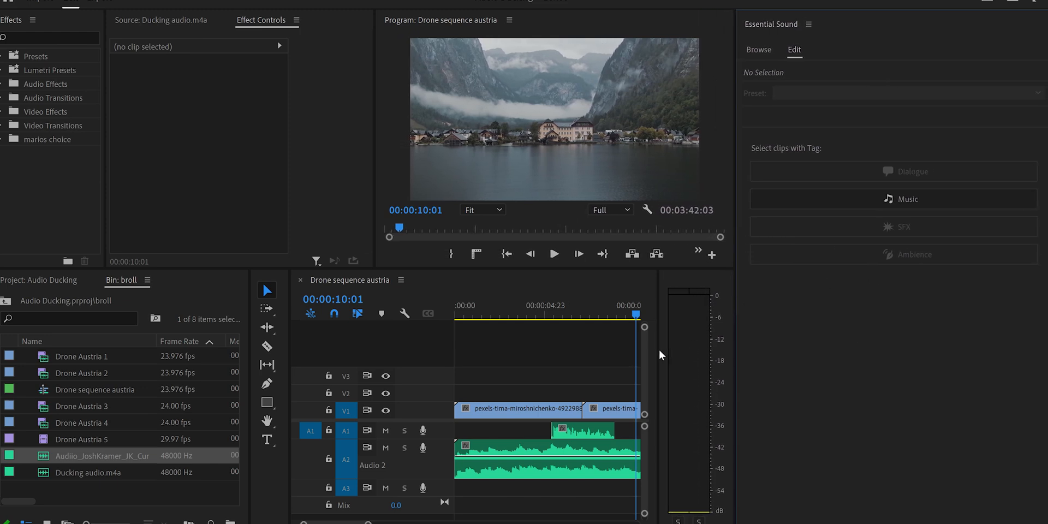
{"action": "left_click_drag", "start_coordinate": [658, 350], "coordinate": [691, 351]}
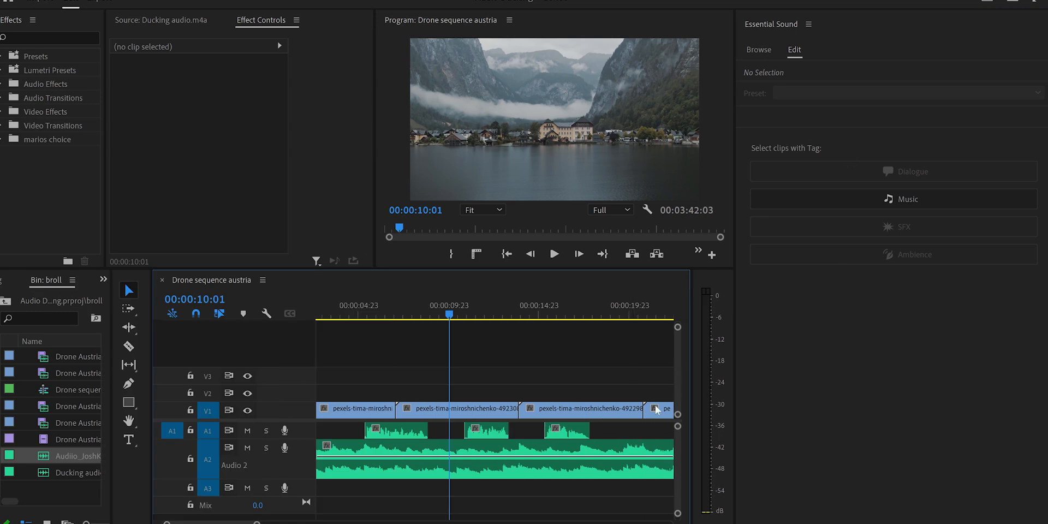
- Tag the three A1 voice clips as Dialogue and the A2 music clip as Music
{"action": "left_click_drag", "start_coordinate": [339, 434], "coordinate": [591, 431]}
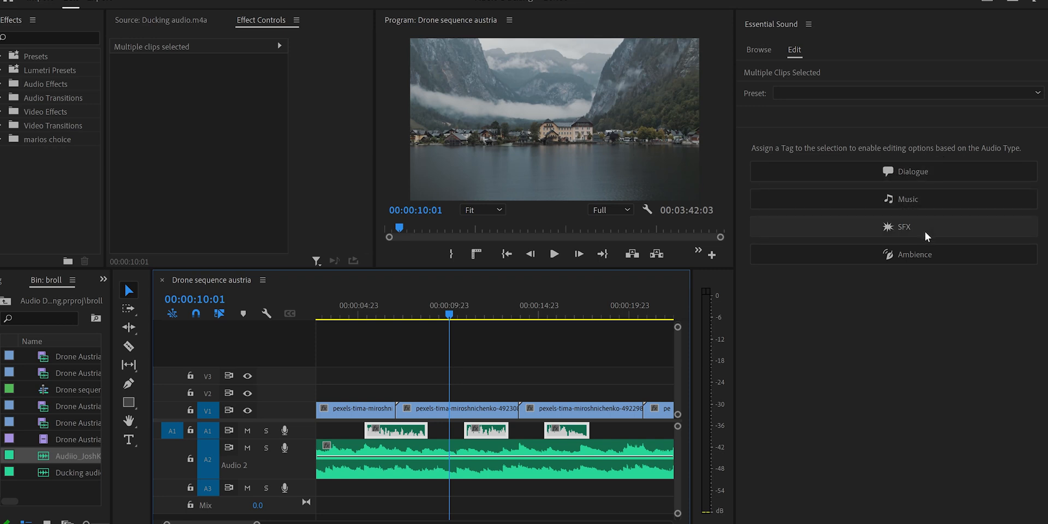
{"action": "left_click", "coordinate": [920, 174]}
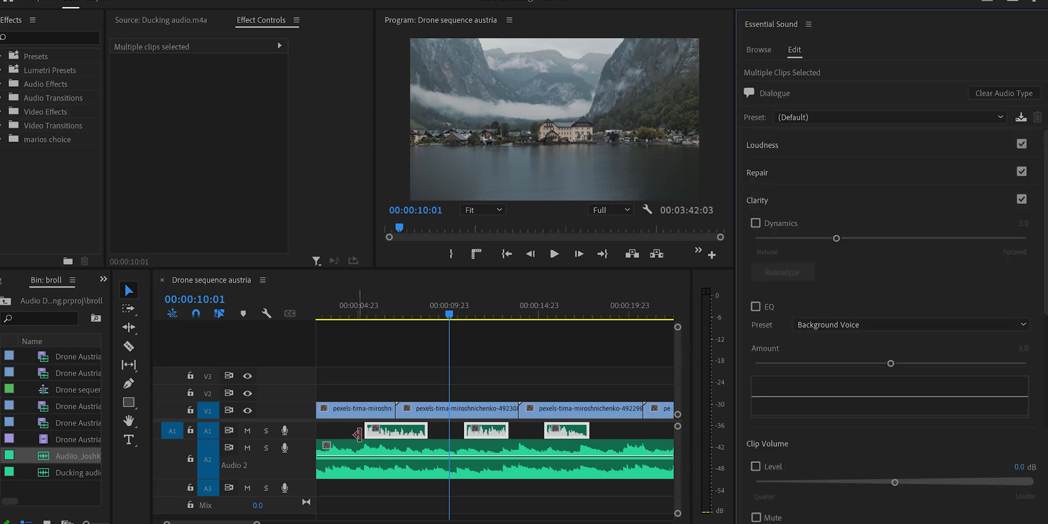
{"action": "left_click", "coordinate": [568, 462]}
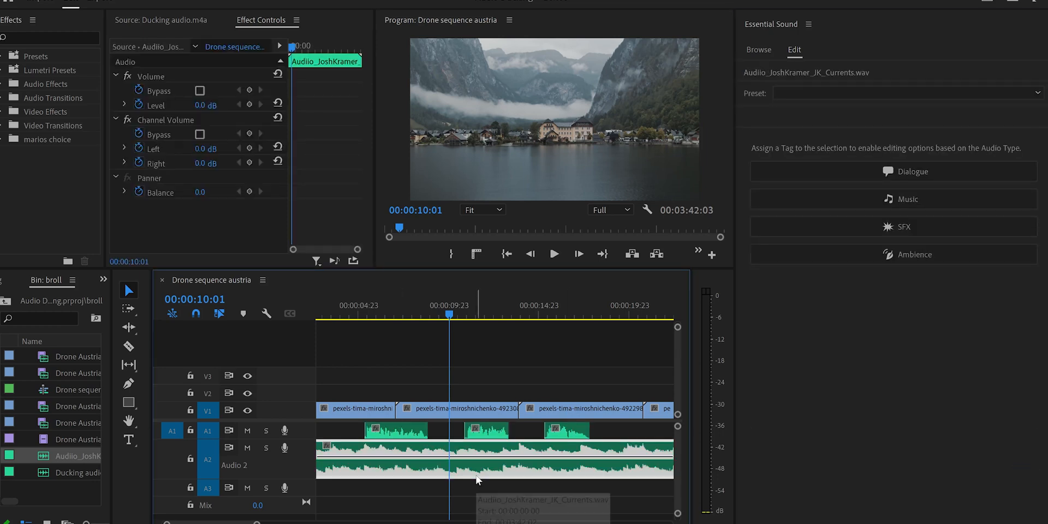
{"action": "left_click", "coordinate": [908, 199]}
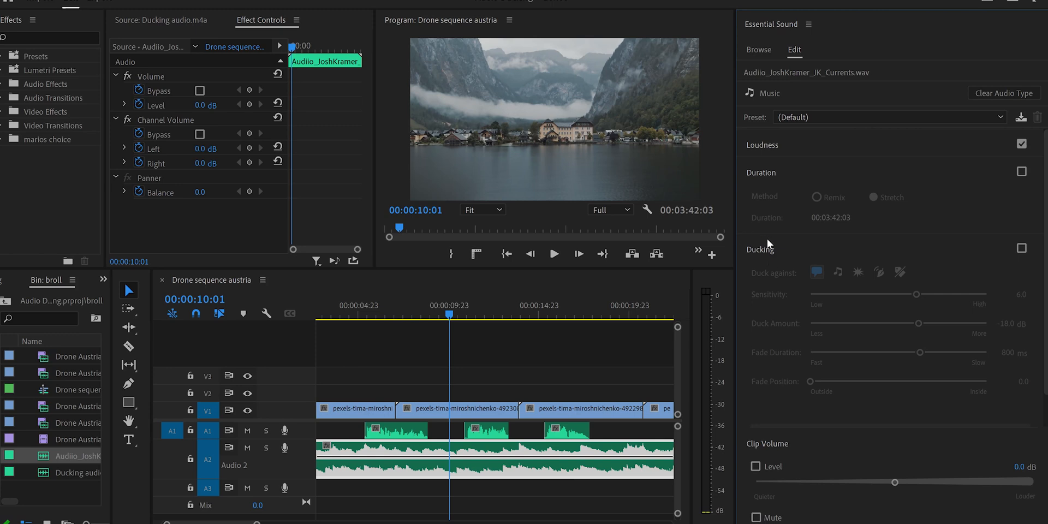
- Enable ducking against dialogue on the A2 music clip and generate its ducking keyframes
{"action": "left_click", "coordinate": [1021, 249]}
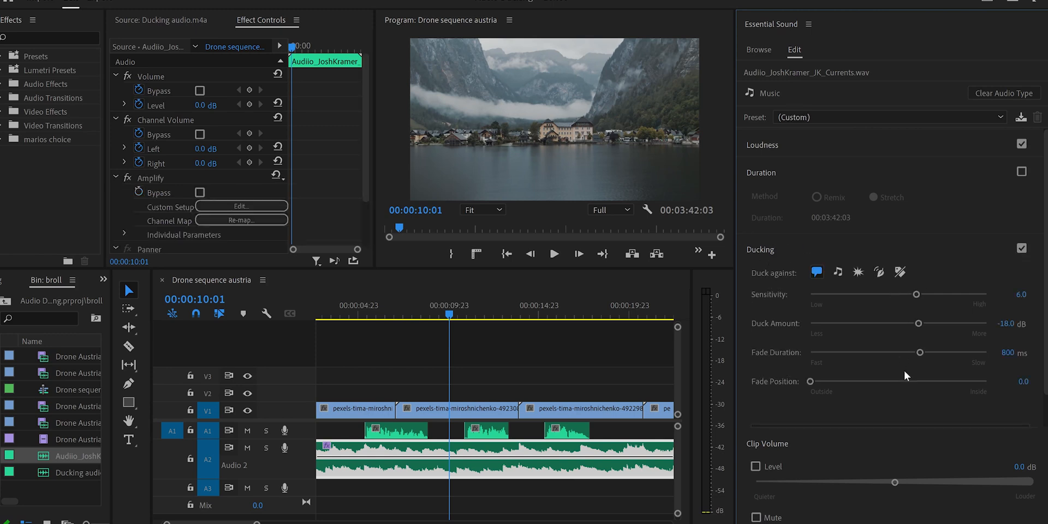
{"action": "scroll", "coordinate": [956, 248], "scroll_direction": "down", "scroll_amount": 1}
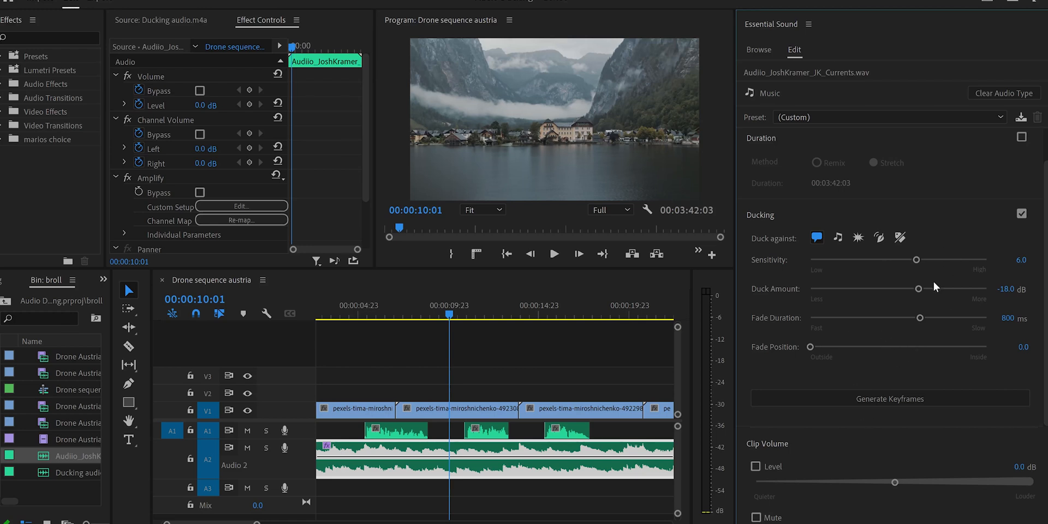
{"action": "left_click", "coordinate": [905, 399]}
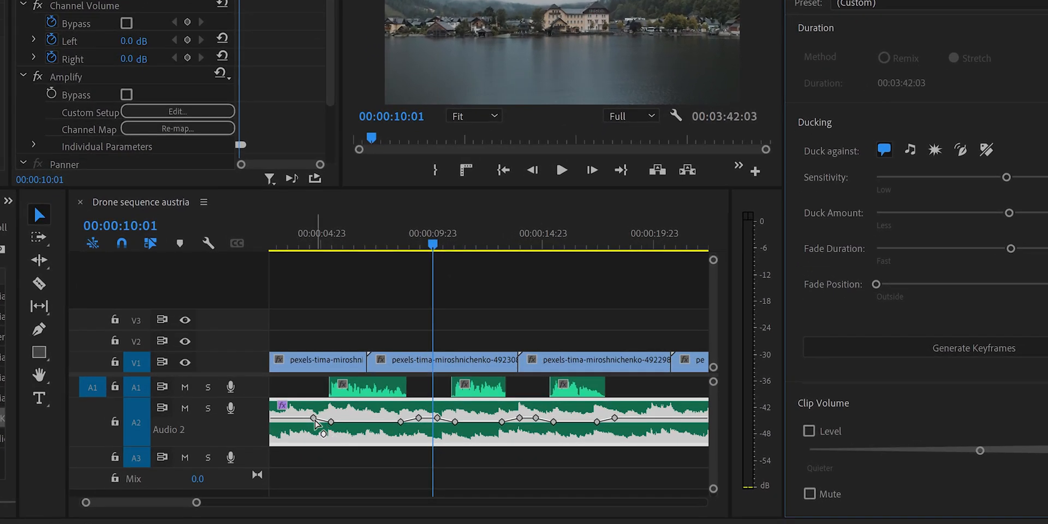